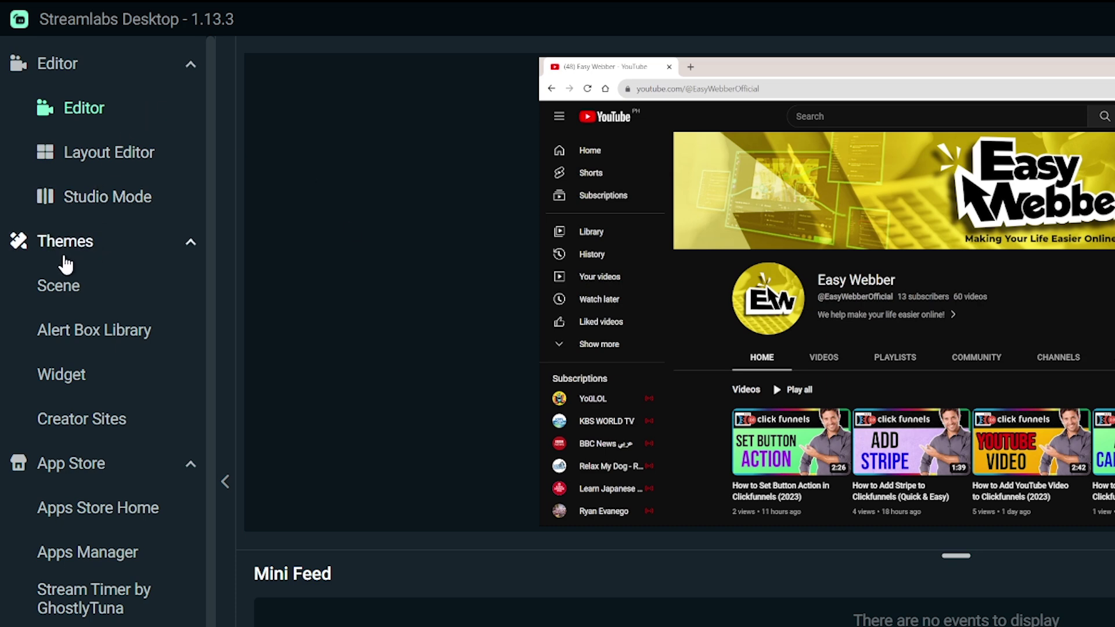
Open the Scene themes library from the Themes section of the left sidebar.
{"action": "left_click", "coordinate": [63, 287]}
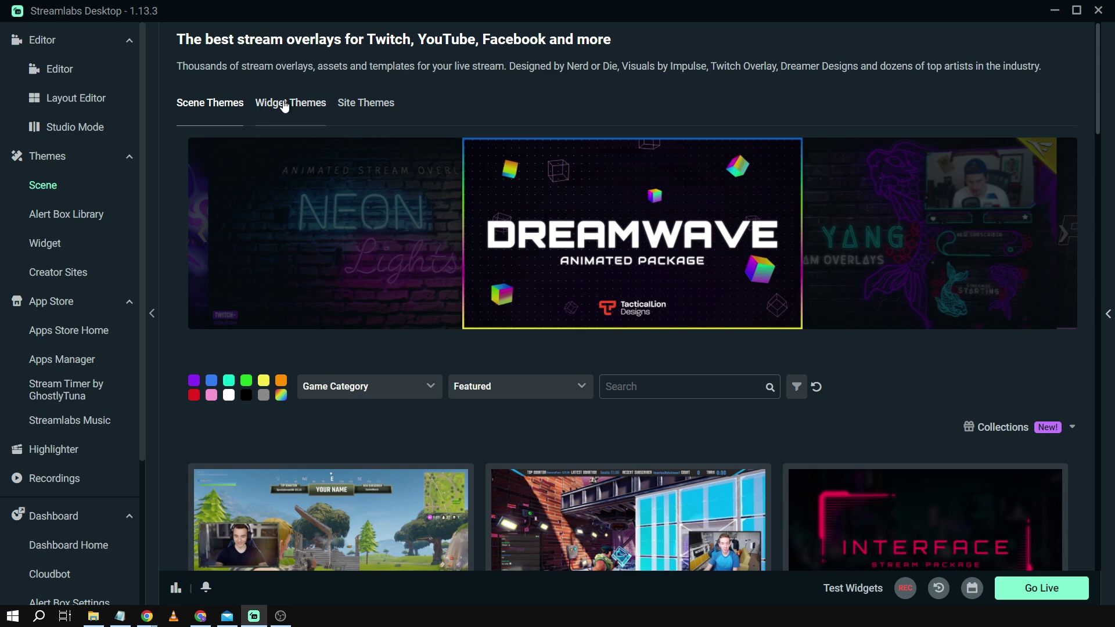
Scroll the Scene Themes page to the filters and the Victory Royale, Blue Stealth and Interface cards.
{"action": "scroll", "coordinate": [317, 279], "scroll_direction": "down", "scroll_amount": 1}
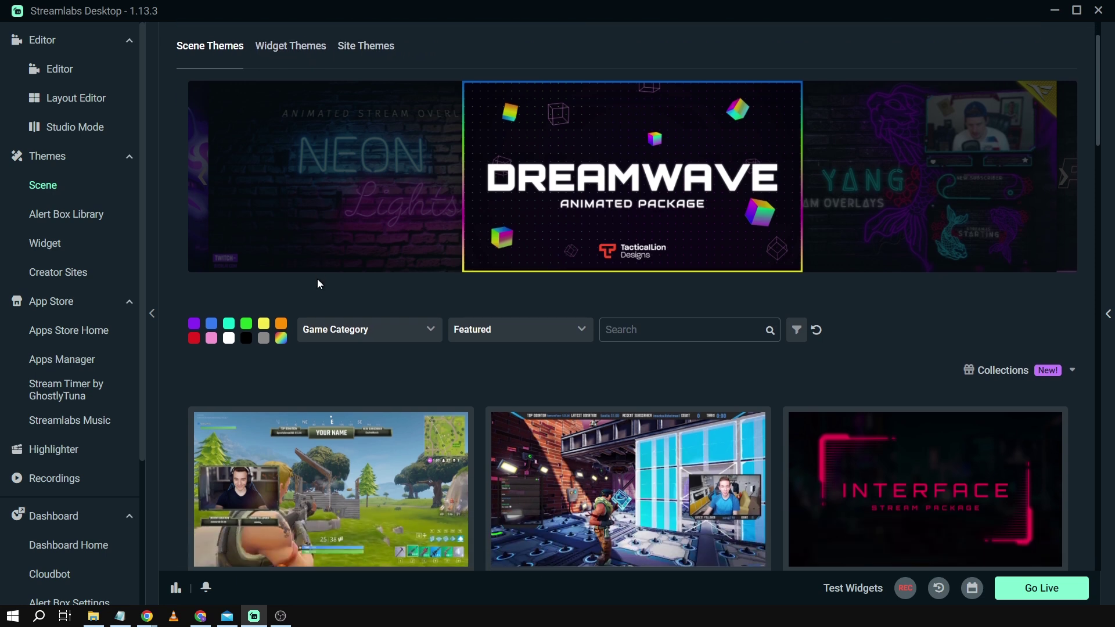
{"action": "scroll", "coordinate": [318, 279], "scroll_direction": "down", "scroll_amount": 3}
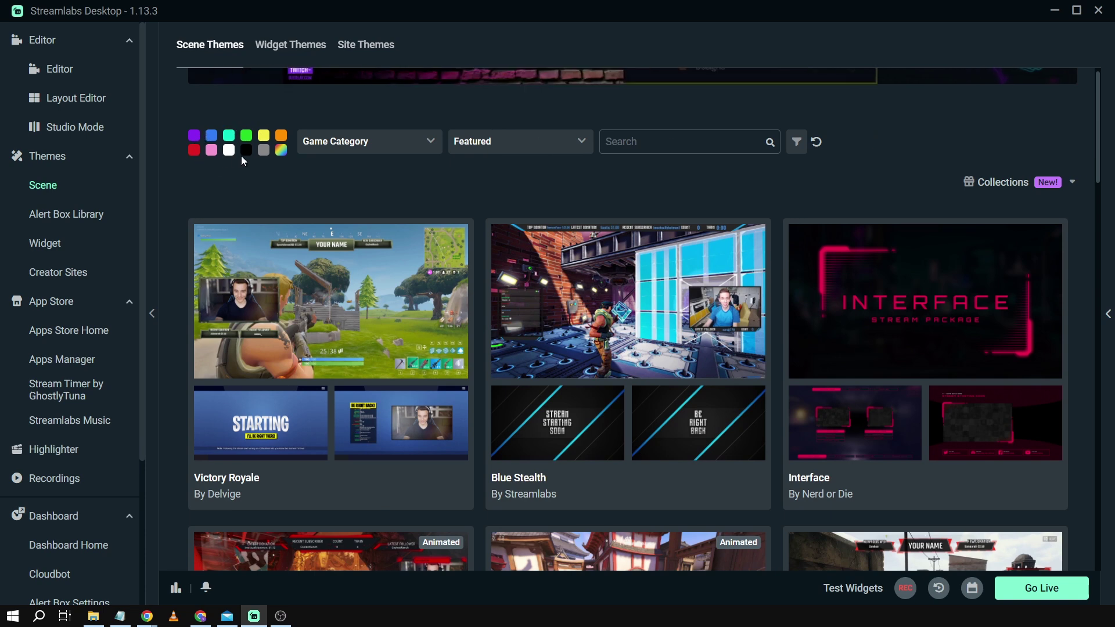
{"action": "scroll", "coordinate": [337, 176], "scroll_direction": "up", "scroll_amount": 1}
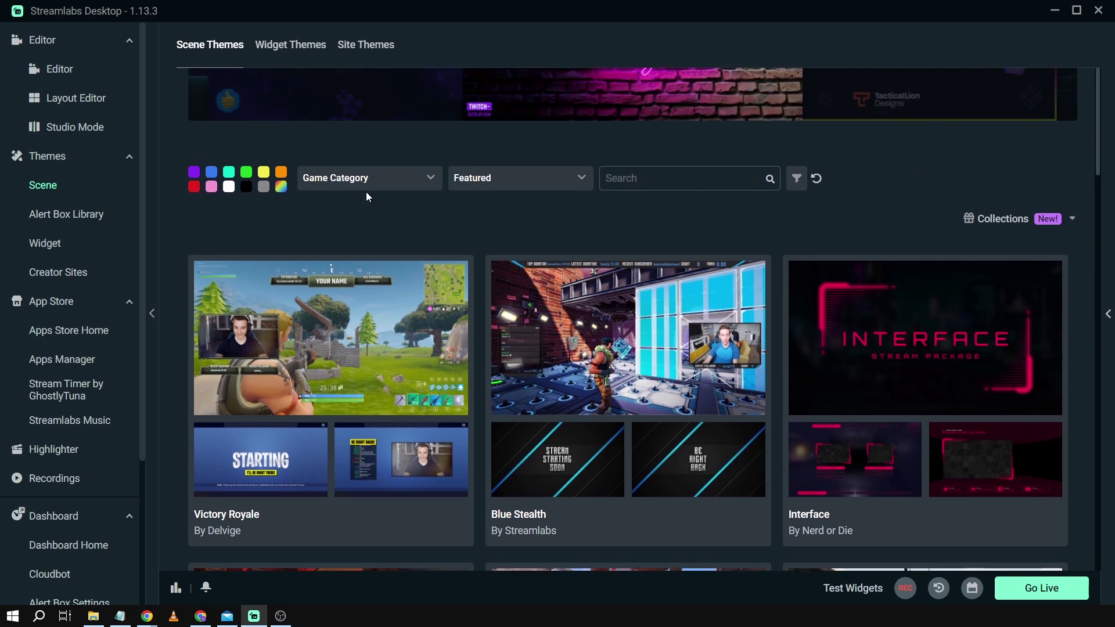
{"action": "left_click", "coordinate": [406, 190]}
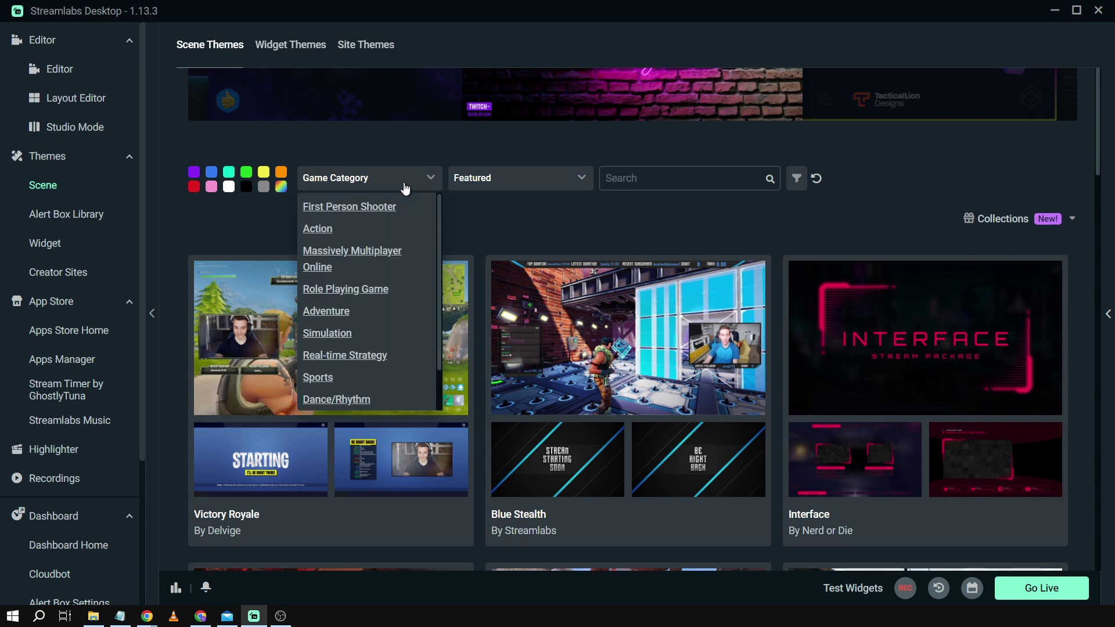
{"action": "scroll", "coordinate": [385, 226], "scroll_direction": "down", "scroll_amount": 1}
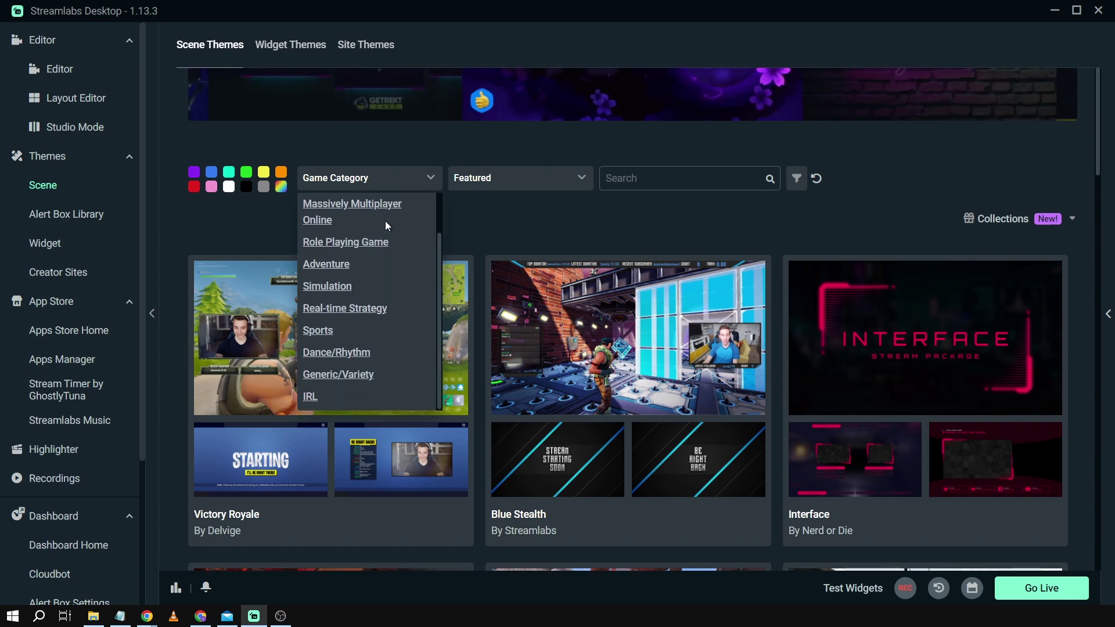
{"action": "scroll", "coordinate": [385, 226], "scroll_direction": "up", "scroll_amount": 1}
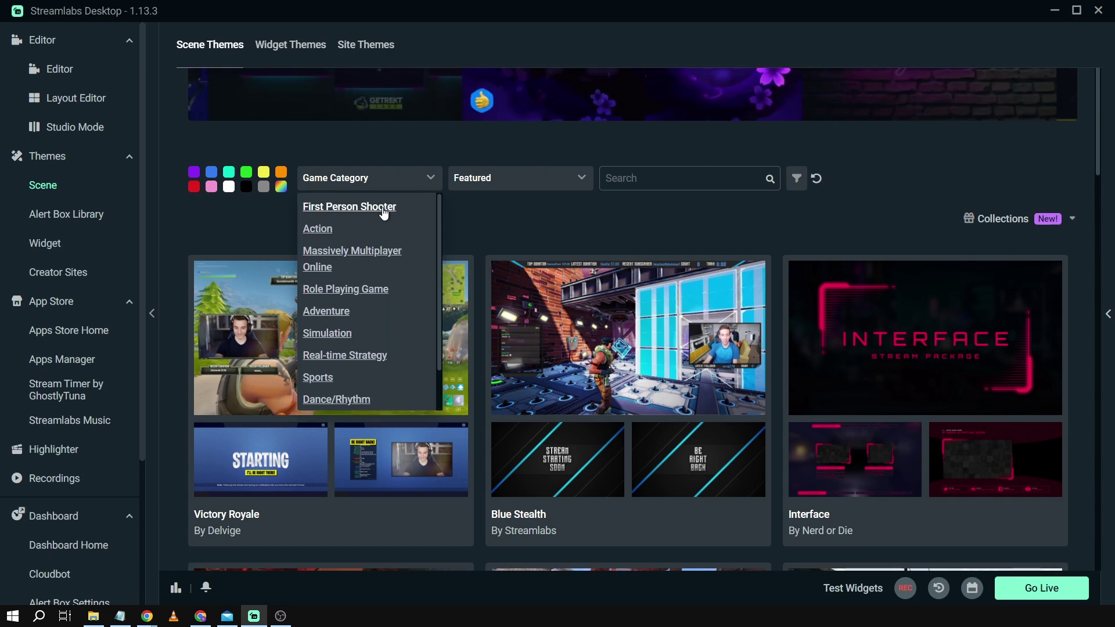
{"action": "left_click", "coordinate": [509, 184]}
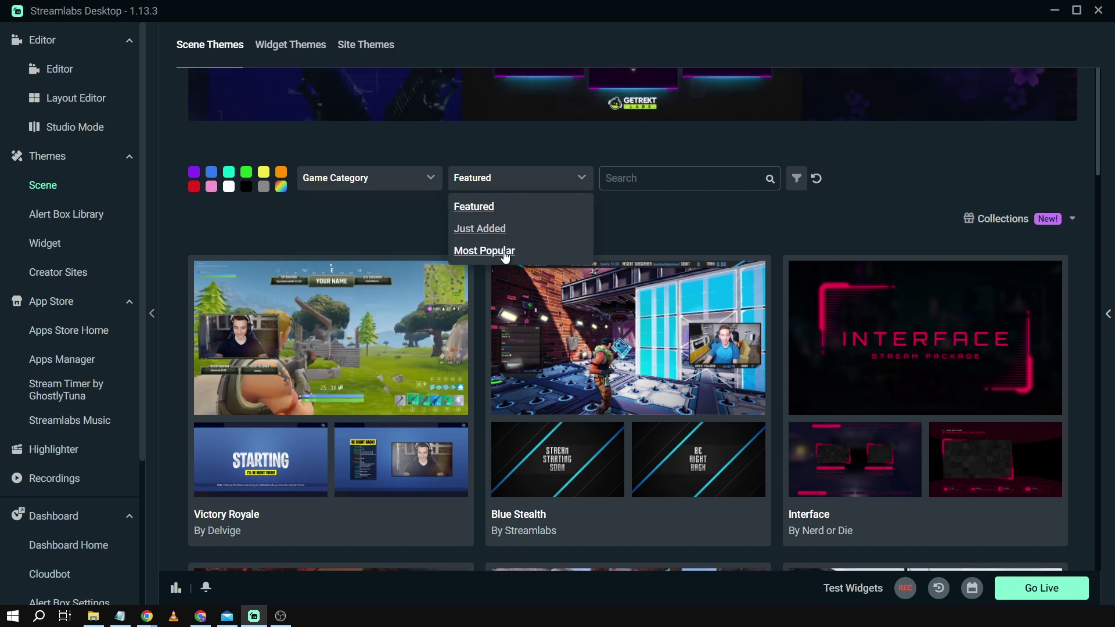
{"action": "left_click", "coordinate": [632, 216]}
{"action": "scroll", "coordinate": [632, 216], "scroll_direction": "down", "scroll_amount": 3}
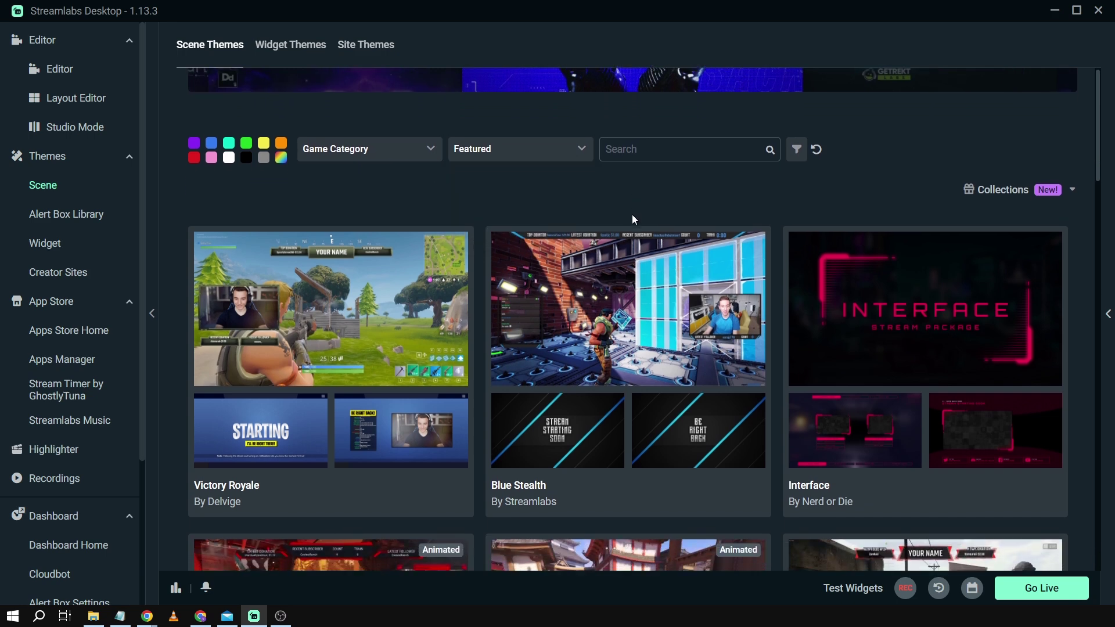
{"action": "scroll", "coordinate": [632, 219], "scroll_direction": "up", "scroll_amount": 2}
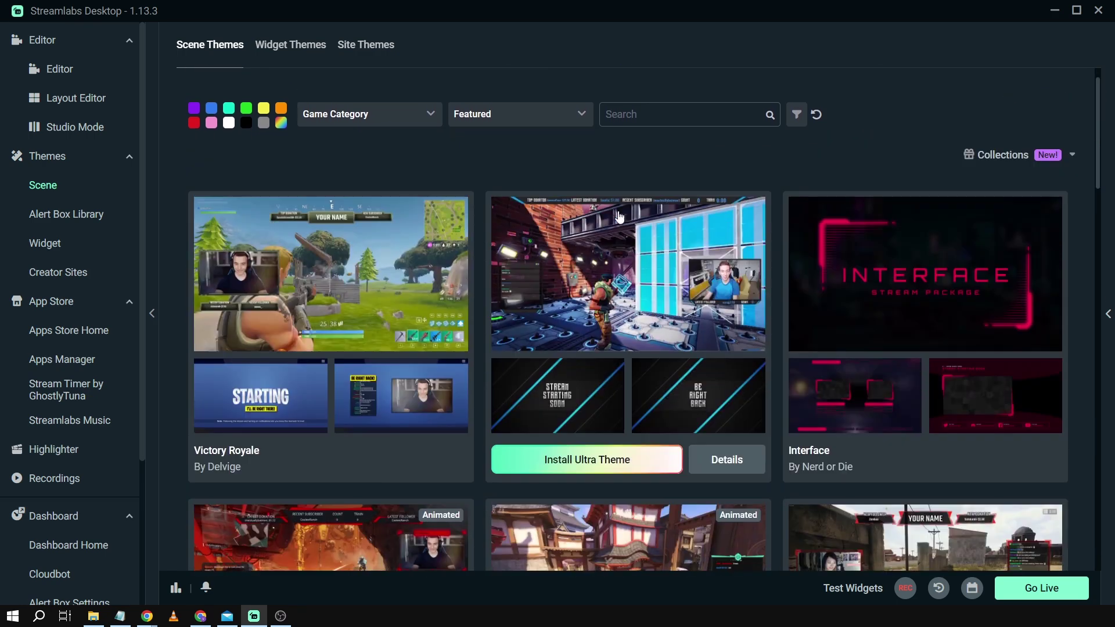
{"action": "left_click", "coordinate": [588, 460]}
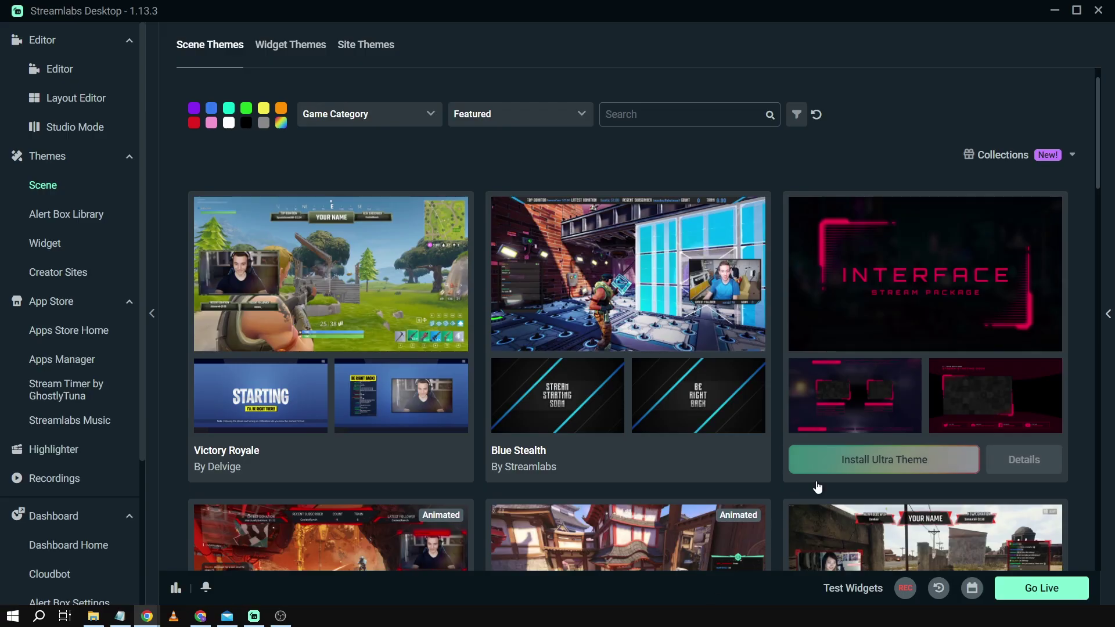
{"action": "scroll", "coordinate": [904, 316], "scroll_direction": "down", "scroll_amount": 4}
{"action": "scroll", "coordinate": [908, 316], "scroll_direction": "down", "scroll_amount": 1}
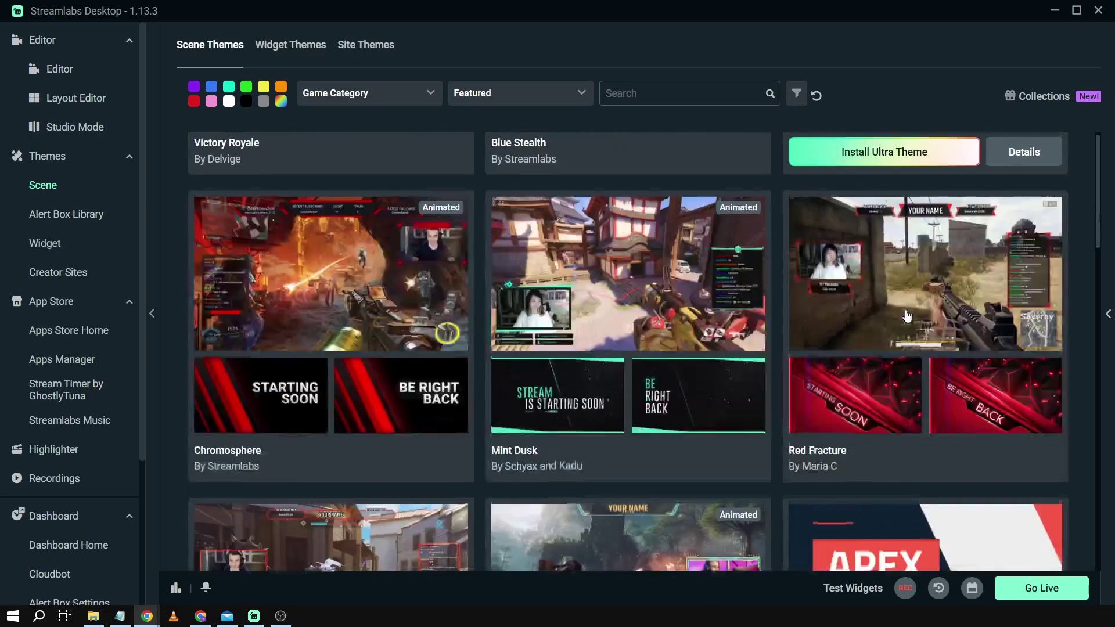
{"action": "mouse_move", "coordinate": [585, 441]}
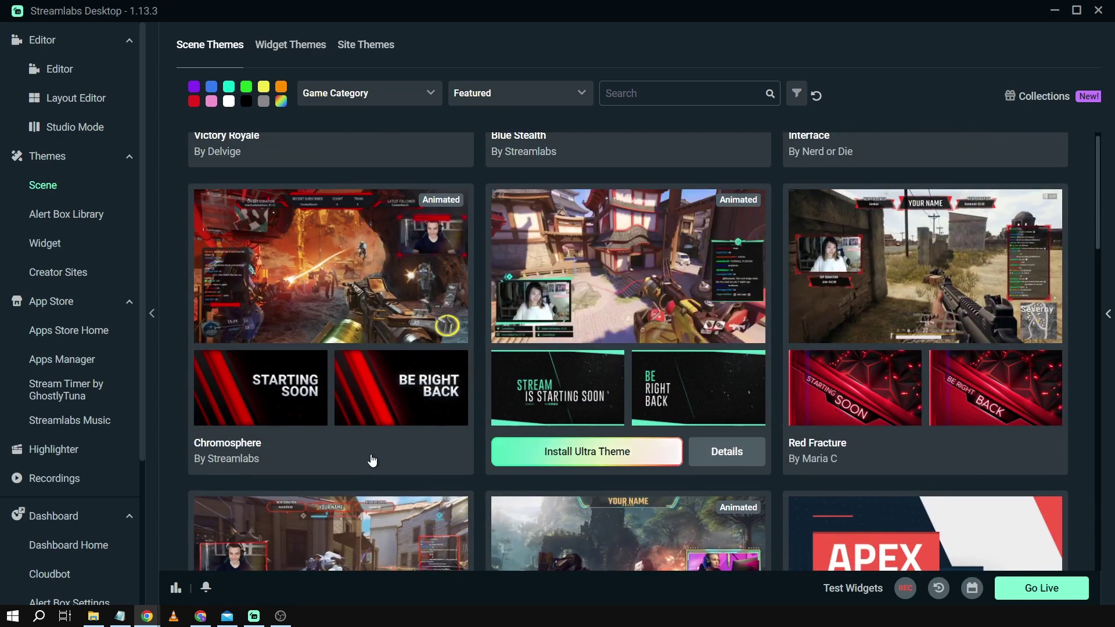
{"action": "mouse_move", "coordinate": [344, 451]}
{"action": "scroll", "coordinate": [326, 453], "scroll_direction": "down", "scroll_amount": 1}
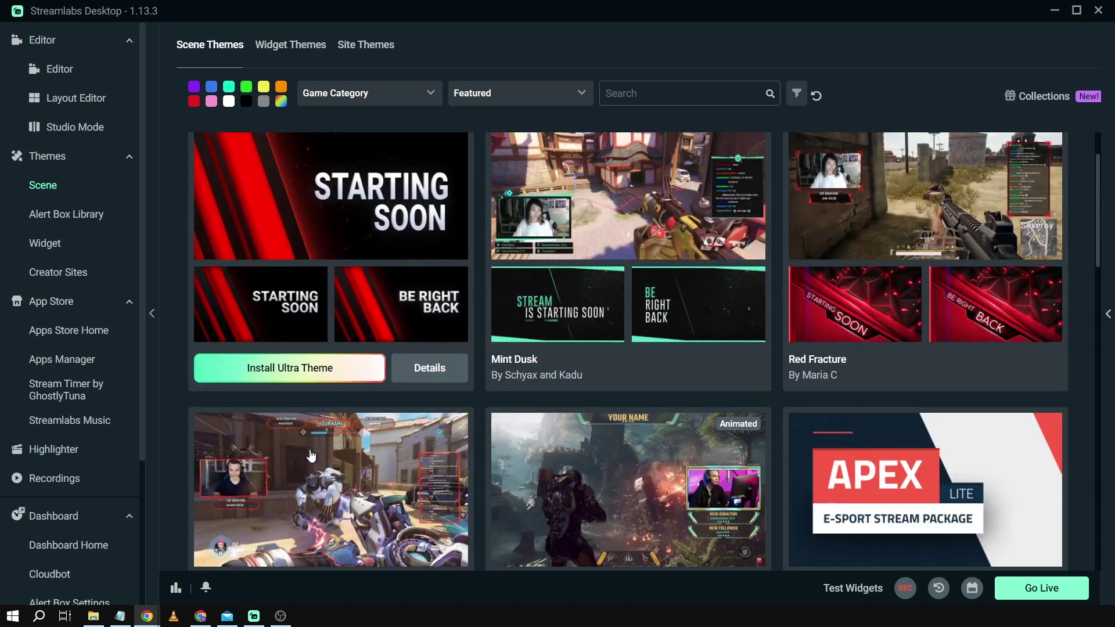
{"action": "scroll", "coordinate": [312, 456], "scroll_direction": "up", "scroll_amount": 5}
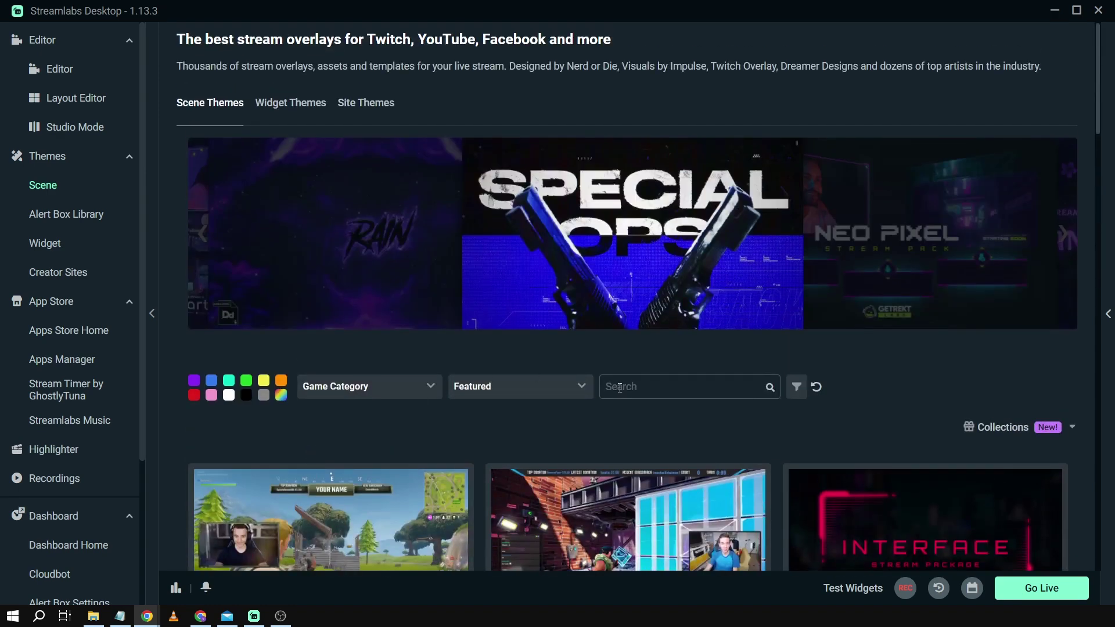
Search the Scene Themes gallery for 'free' and browse results like Glitch 2, Talon and Predator.
{"action": "scroll", "coordinate": [600, 324], "scroll_direction": "down", "scroll_amount": 2}
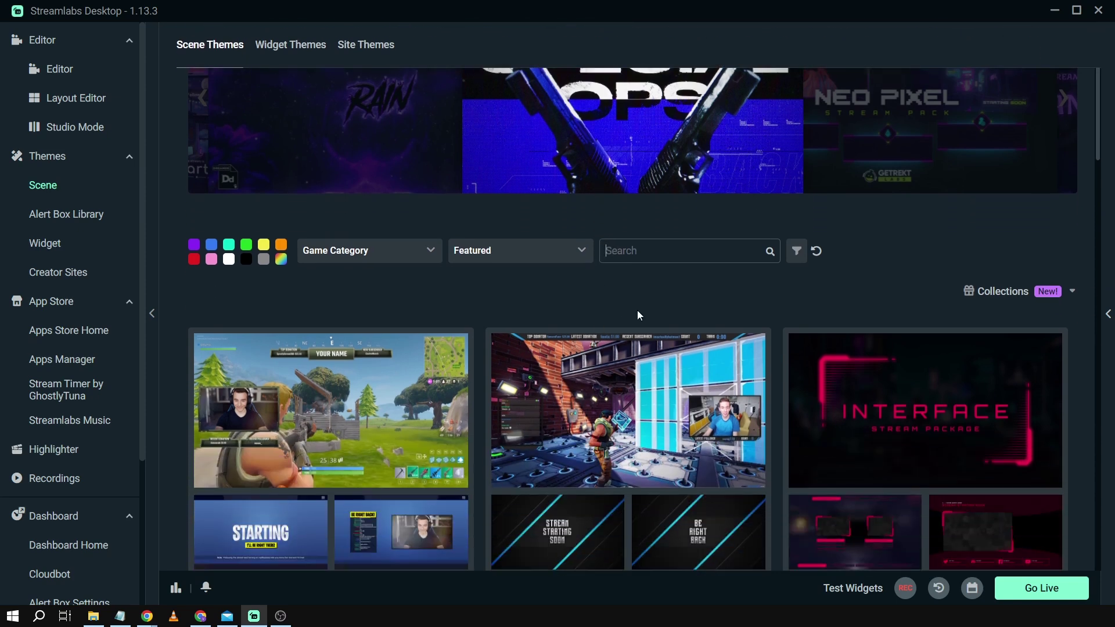
{"action": "type", "text": "free"}
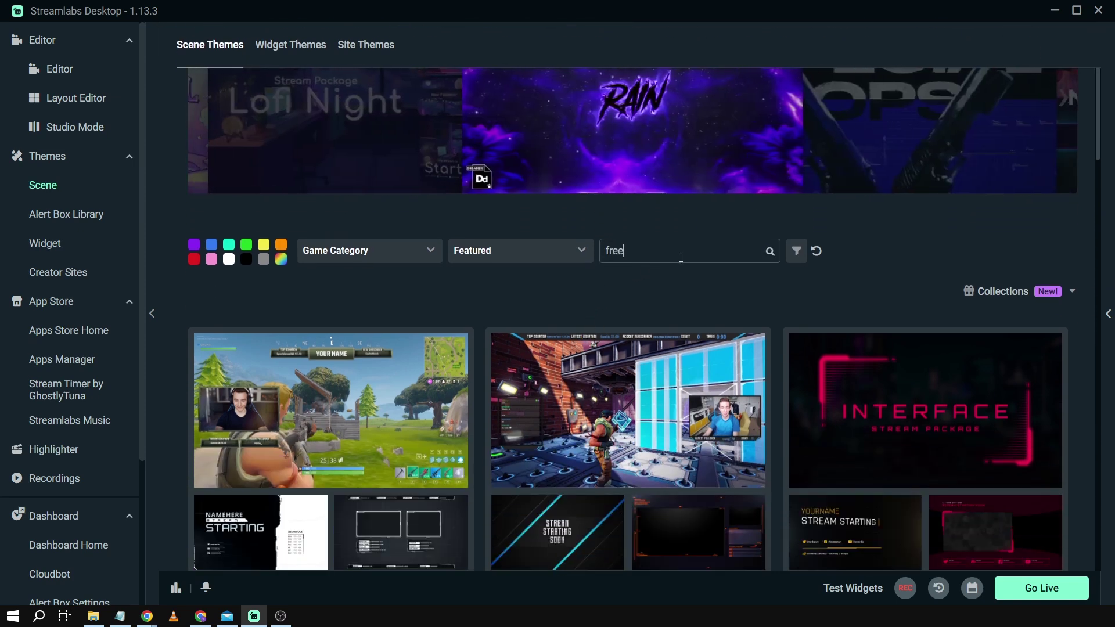
{"action": "scroll", "coordinate": [633, 222], "scroll_direction": "down", "scroll_amount": 2}
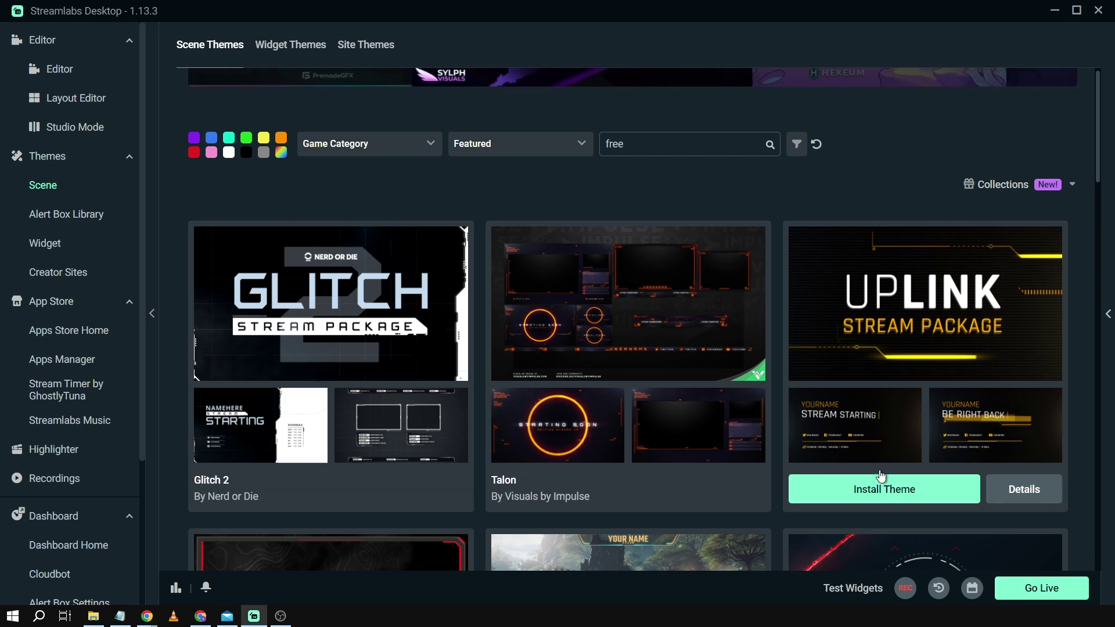
{"action": "scroll", "coordinate": [878, 461], "scroll_direction": "down", "scroll_amount": 3}
{"action": "scroll", "coordinate": [877, 461], "scroll_direction": "down", "scroll_amount": 5}
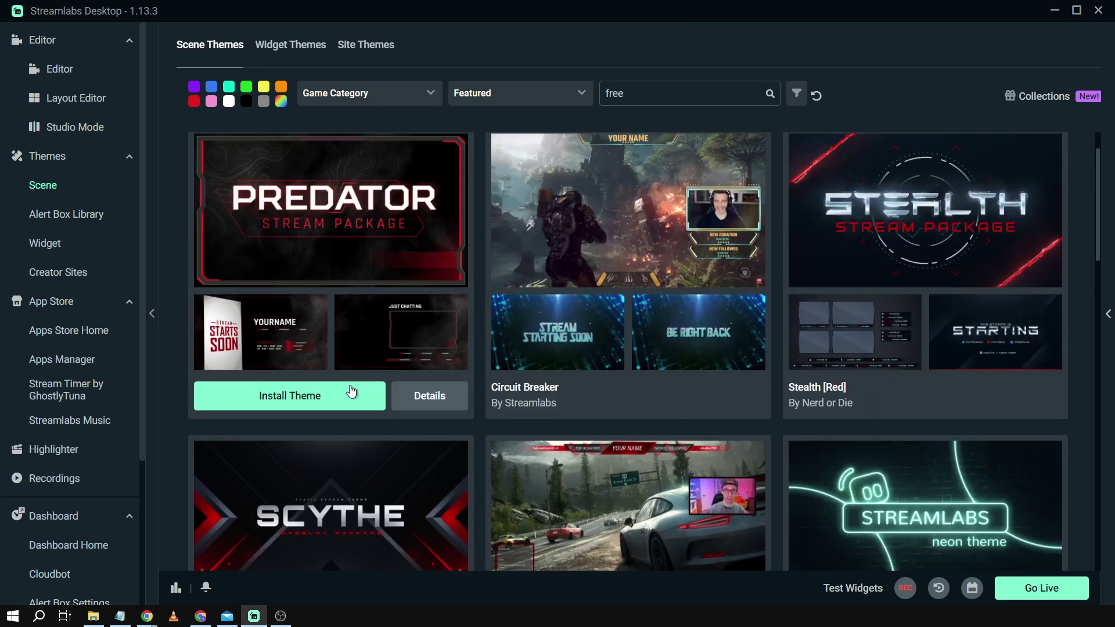
{"action": "scroll", "coordinate": [348, 391], "scroll_direction": "up", "scroll_amount": 8}
{"action": "scroll", "coordinate": [302, 389], "scroll_direction": "down", "scroll_amount": 3}
Install the free Glitch 2 theme and view its Stream Starting scene and scene list.
{"action": "left_click", "coordinate": [308, 384]}
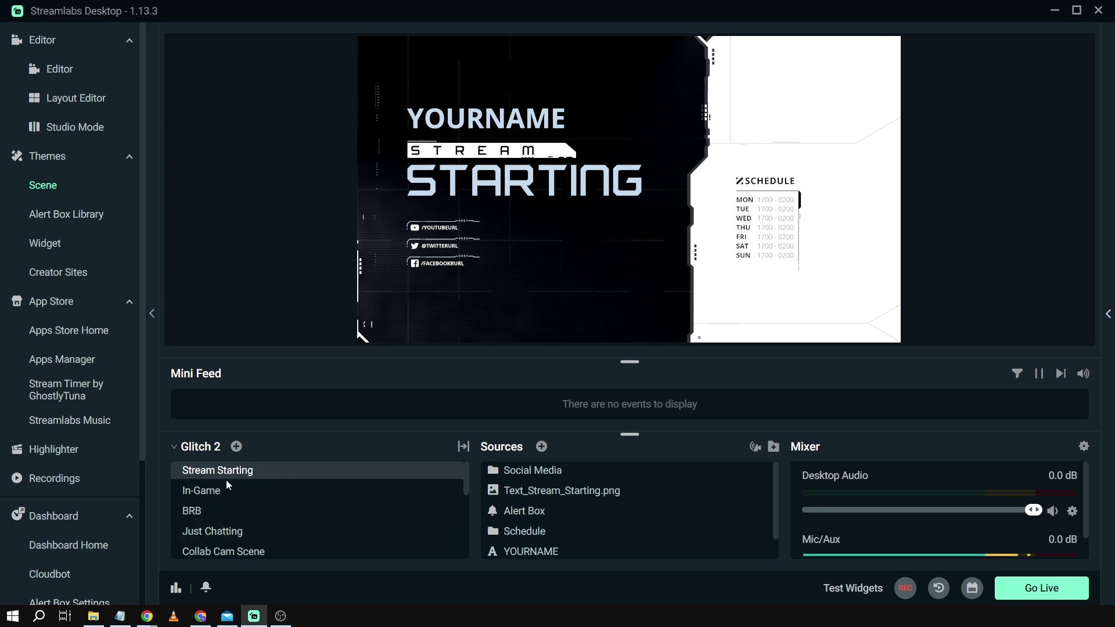
{"action": "scroll", "coordinate": [551, 482], "scroll_direction": "down", "scroll_amount": 1}
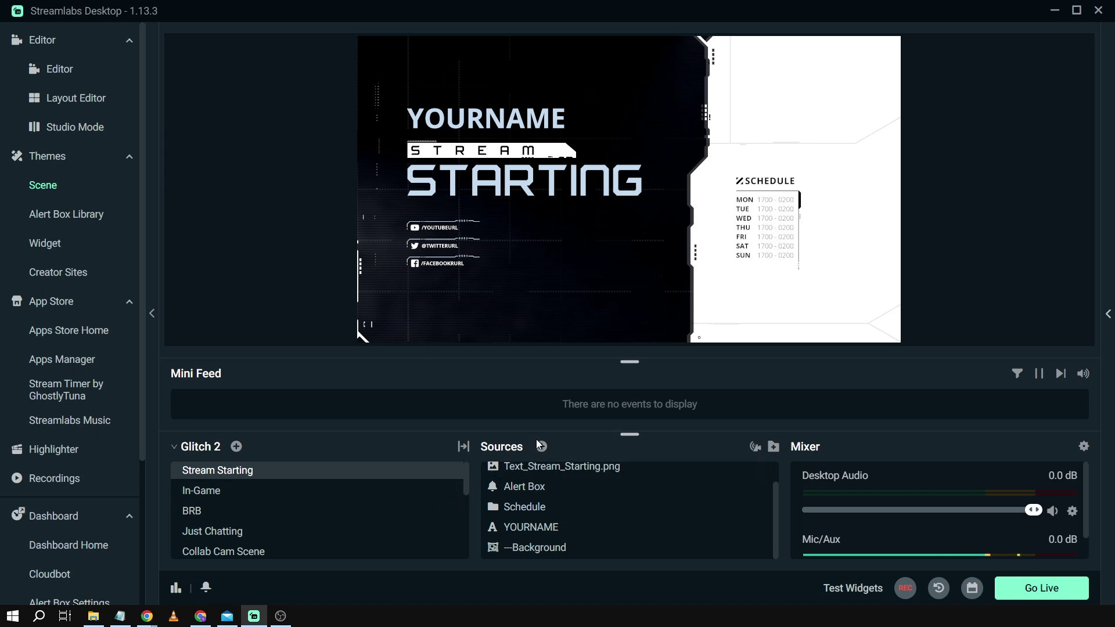
Switch to the In-Game scene and select each of its four webcam frames.
{"action": "left_click", "coordinate": [213, 493]}
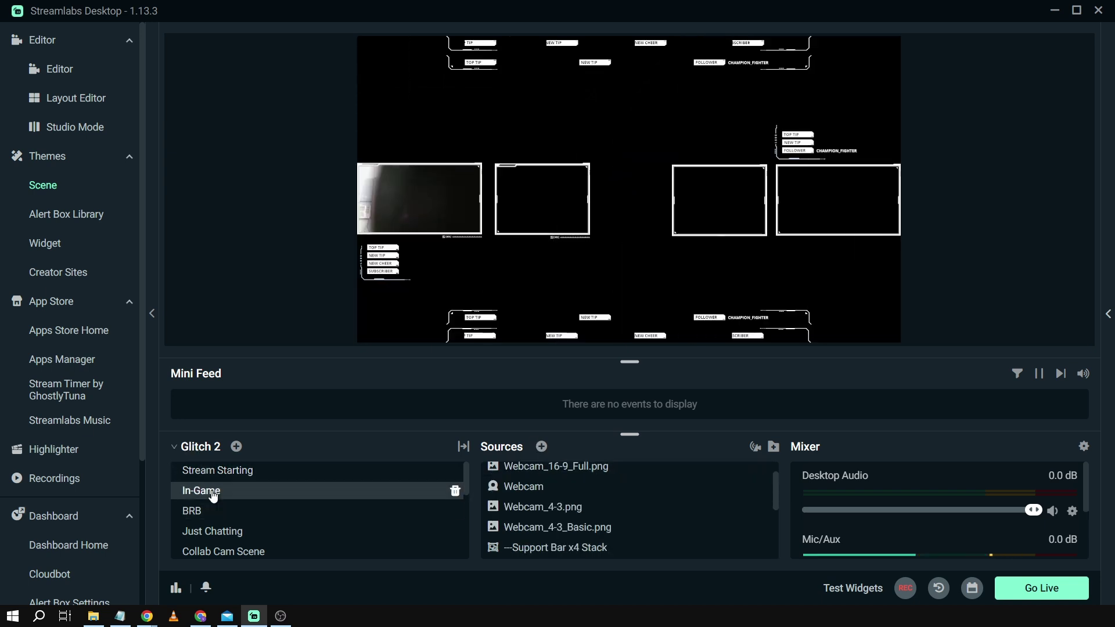
{"action": "left_click", "coordinate": [429, 205]}
{"action": "left_click", "coordinate": [546, 186]}
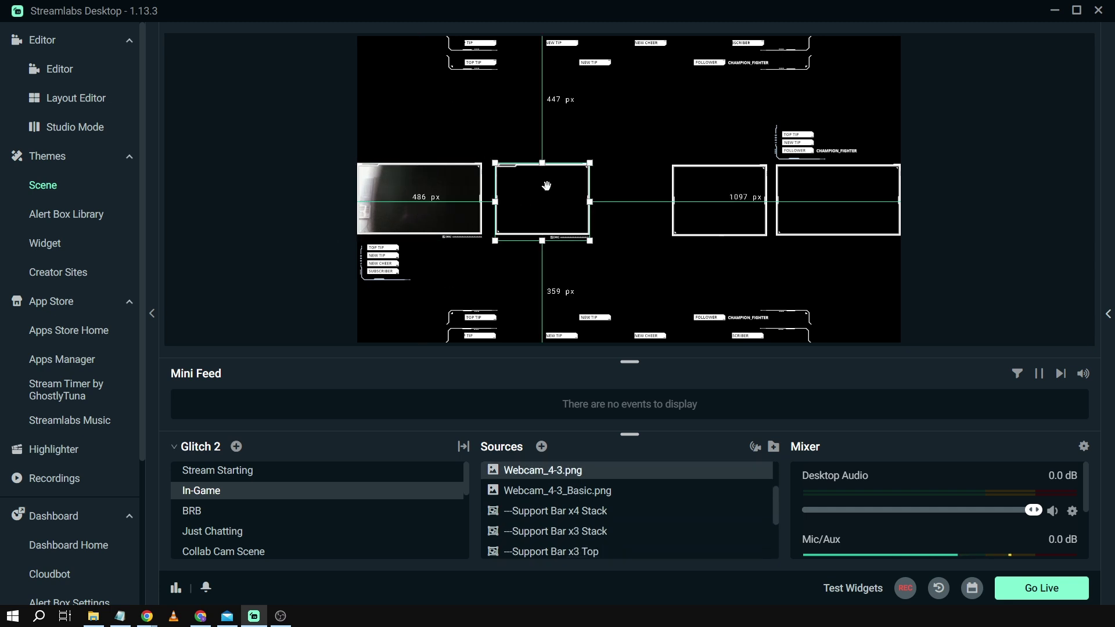
{"action": "left_click", "coordinate": [706, 192]}
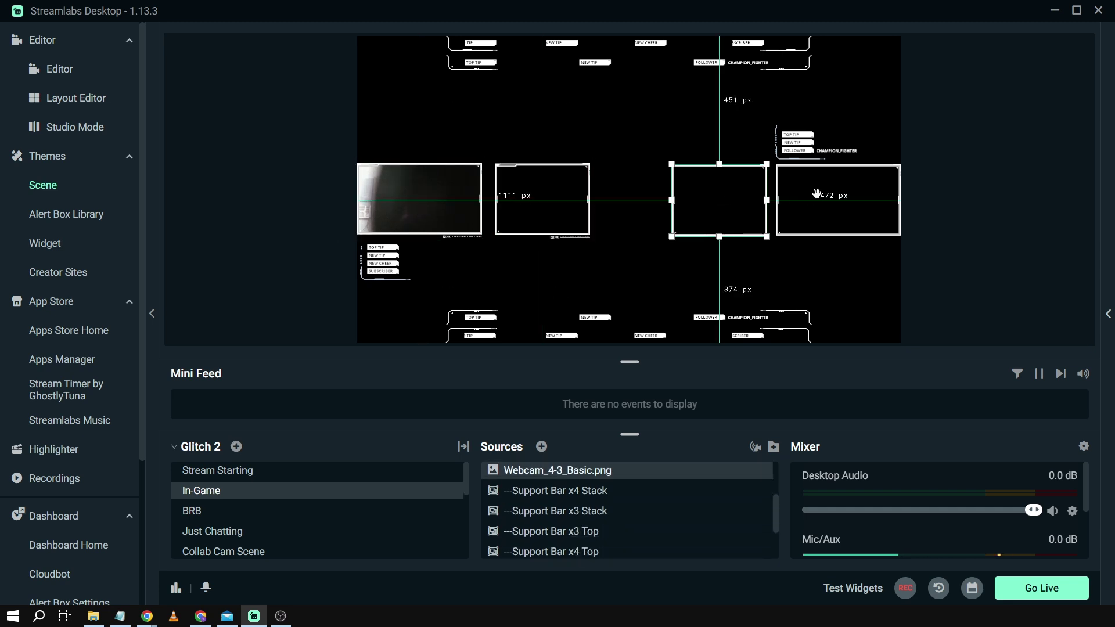
{"action": "left_click", "coordinate": [838, 198]}
Toggle between the BRB and Just Chatting scenes, then select the BRB chat box.
{"action": "left_click", "coordinate": [233, 520]}
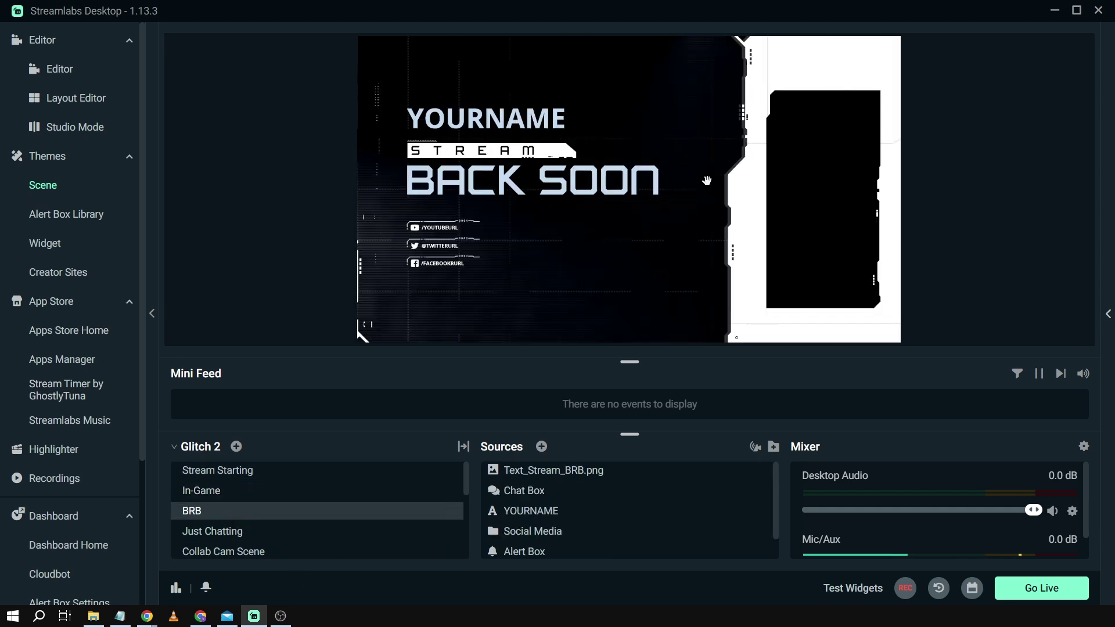
{"action": "left_click", "coordinate": [241, 533]}
{"action": "left_click", "coordinate": [236, 511]}
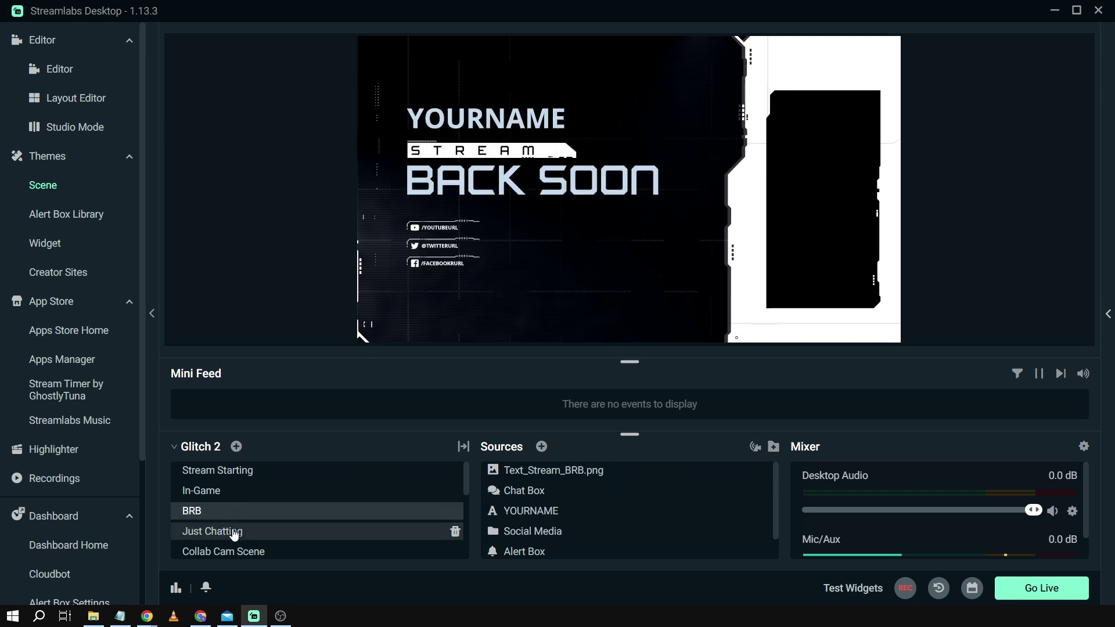
{"action": "left_click", "coordinate": [235, 533]}
{"action": "left_click", "coordinate": [232, 512]}
{"action": "scroll", "coordinate": [233, 514], "scroll_direction": "down", "scroll_amount": 2}
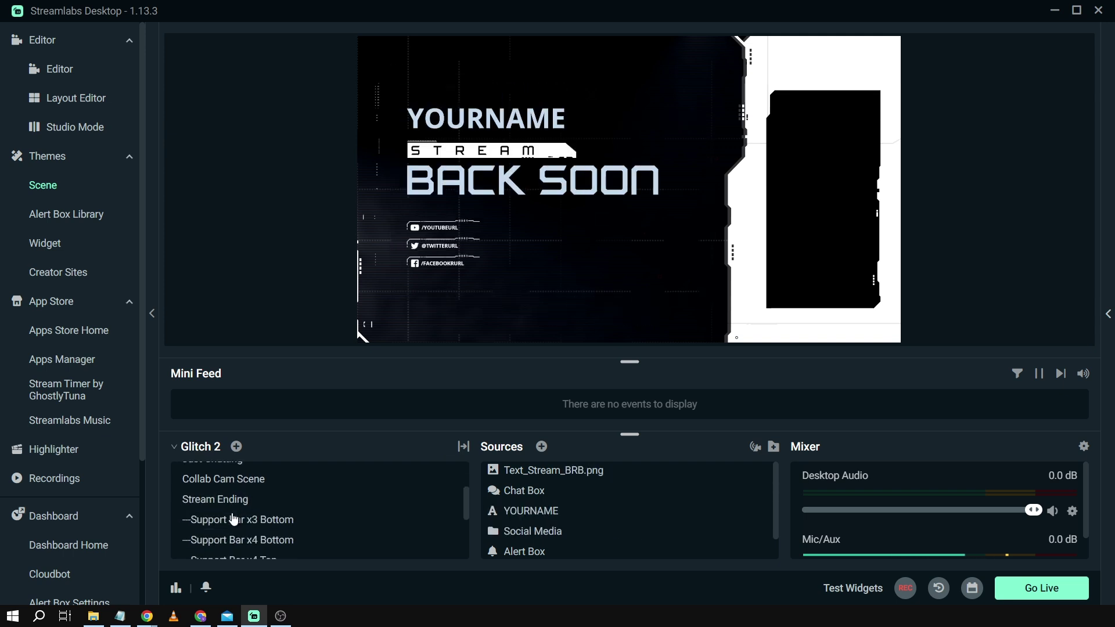
{"action": "left_click", "coordinate": [863, 179]}
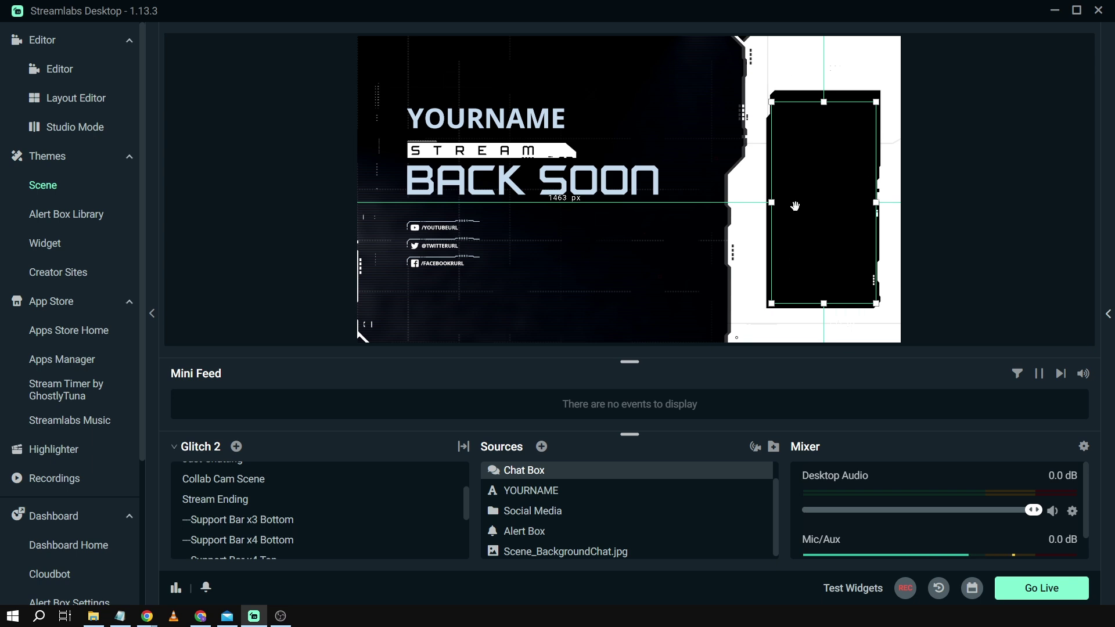
Return to the Scene Themes library from the Themes sidebar.
{"action": "scroll", "coordinate": [261, 508], "scroll_direction": "down", "scroll_amount": 2}
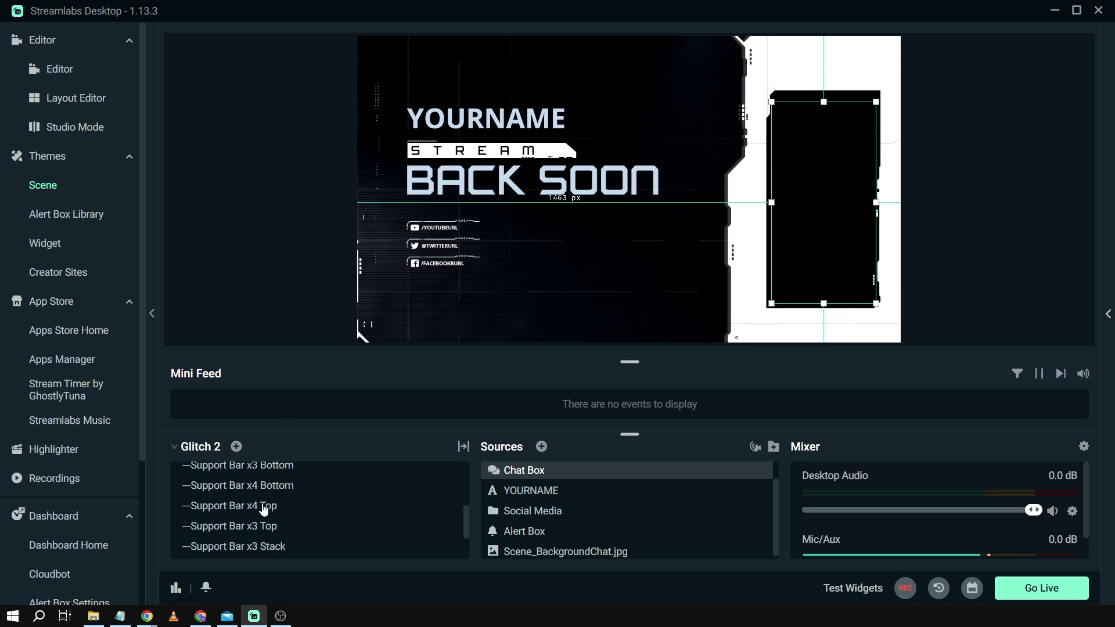
{"action": "scroll", "coordinate": [263, 509], "scroll_direction": "down", "scroll_amount": 1}
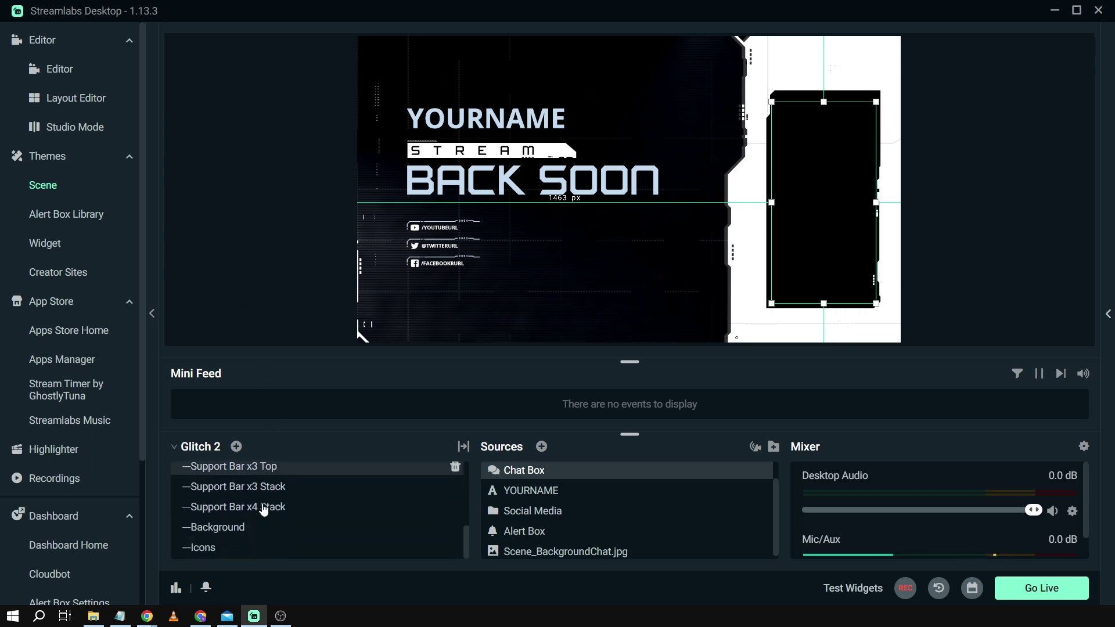
{"action": "left_click", "coordinate": [47, 187]}
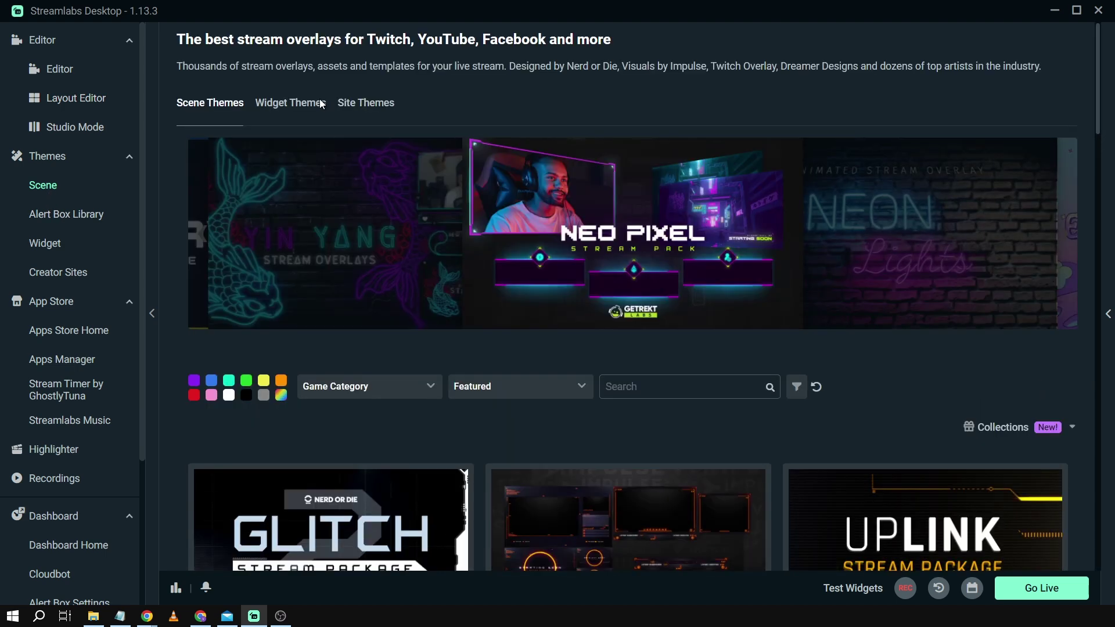
Browse the Widget Themes and Site Themes tabs, scrolling to the Just Added site themes.
{"action": "left_click", "coordinate": [319, 105]}
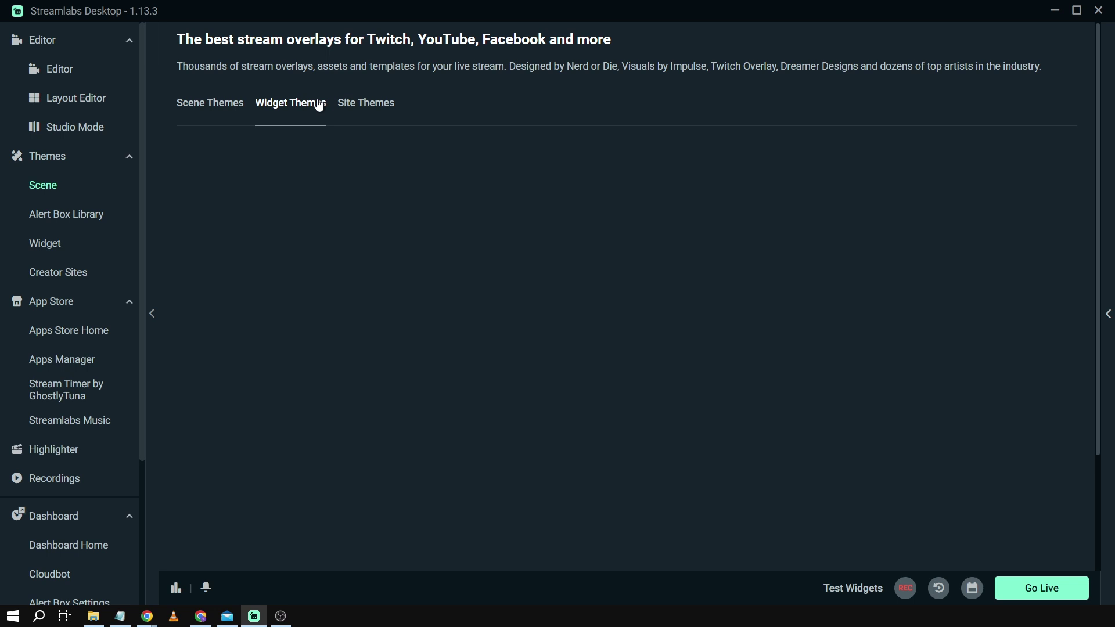
{"action": "left_click", "coordinate": [351, 103]}
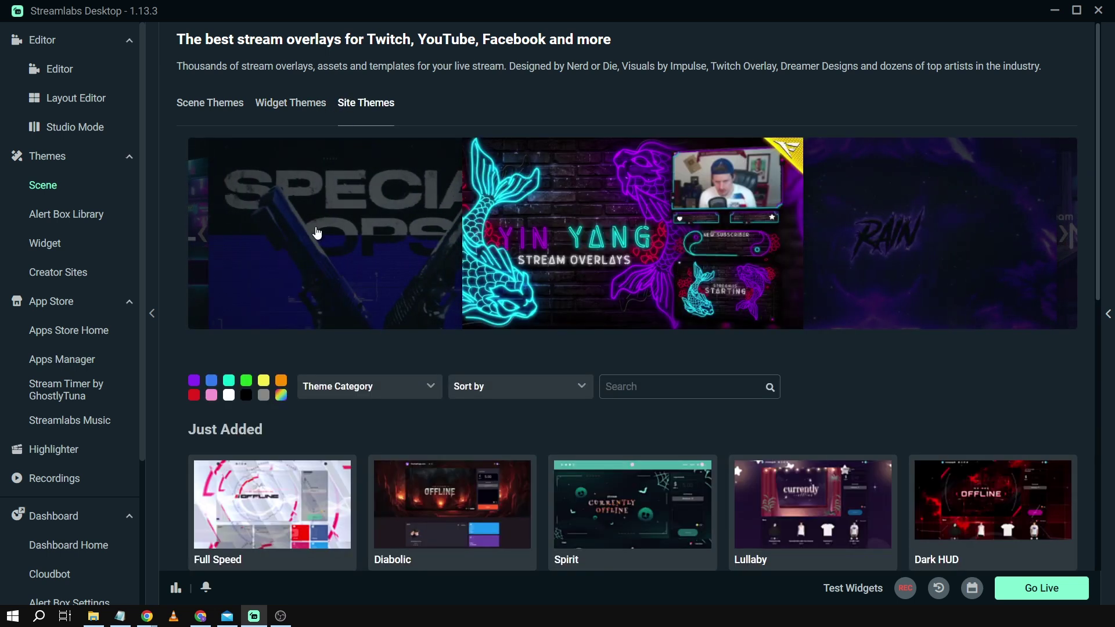
{"action": "scroll", "coordinate": [317, 233], "scroll_direction": "down", "scroll_amount": 3}
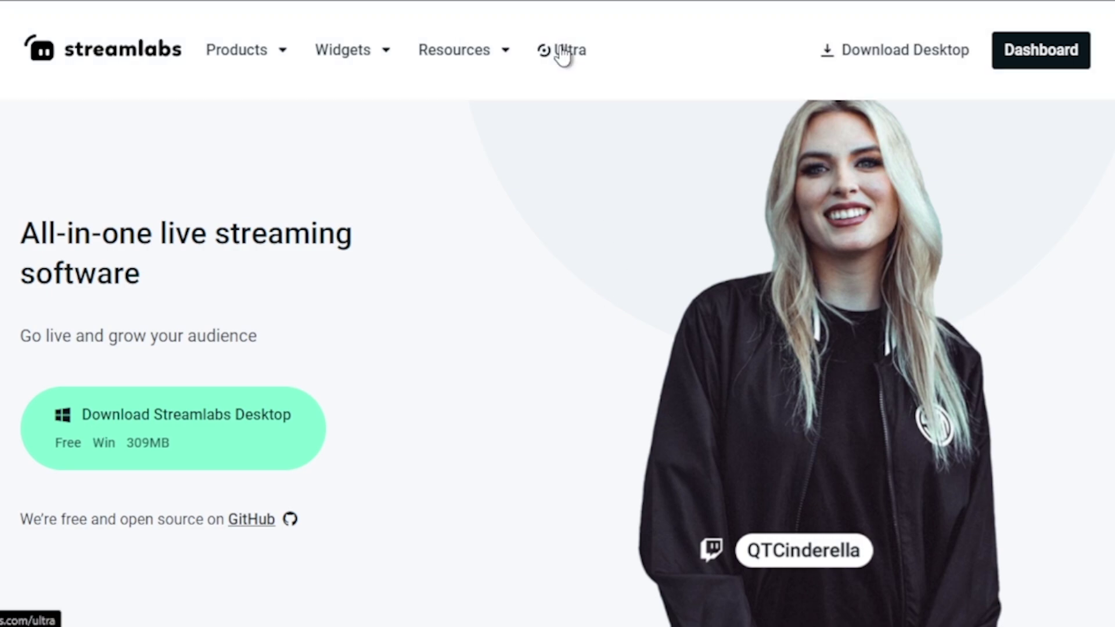
Open the Ultra plan page, then the Video Editor Pro page with its video.
{"action": "left_click", "coordinate": [561, 50]}
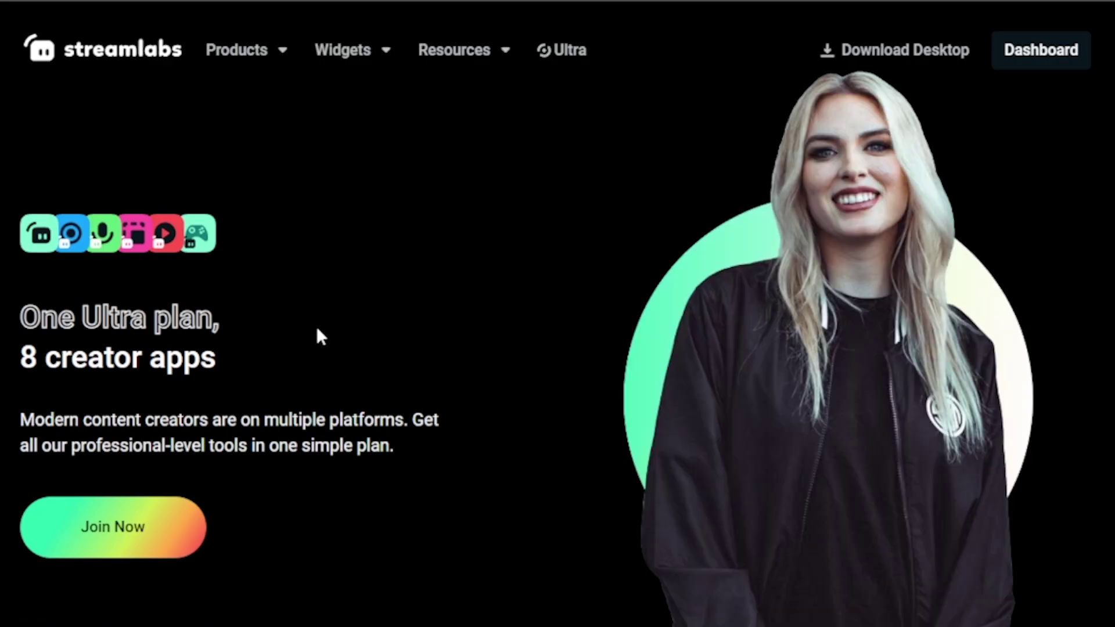
{"action": "scroll", "coordinate": [316, 332], "scroll_direction": "down", "scroll_amount": 15}
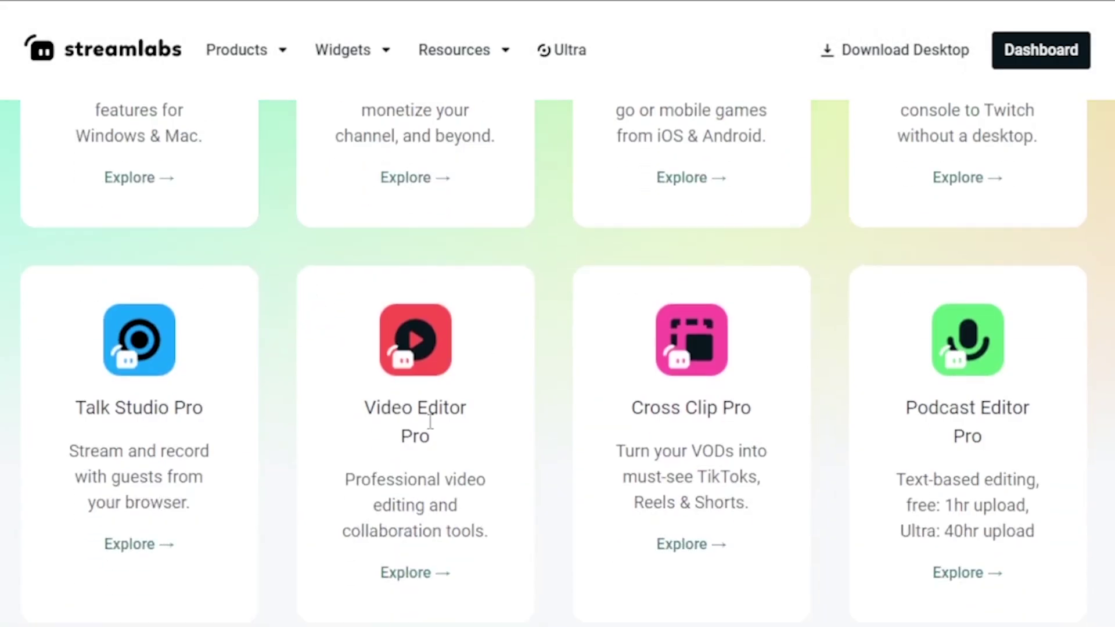
{"action": "left_click", "coordinate": [426, 573]}
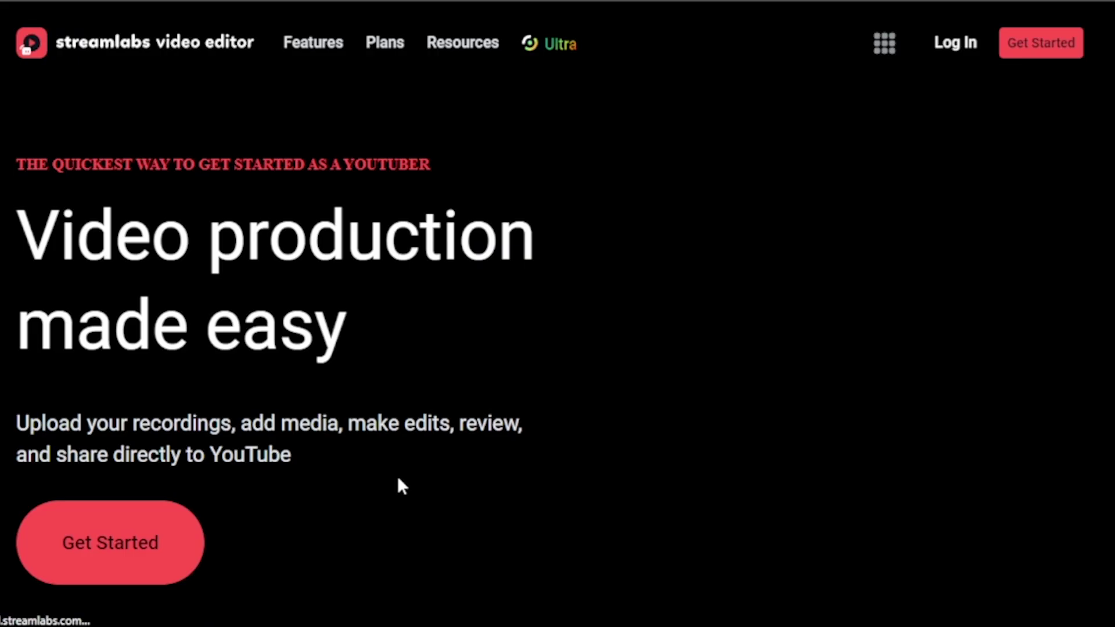
{"action": "scroll", "coordinate": [400, 486], "scroll_direction": "down", "scroll_amount": 10}
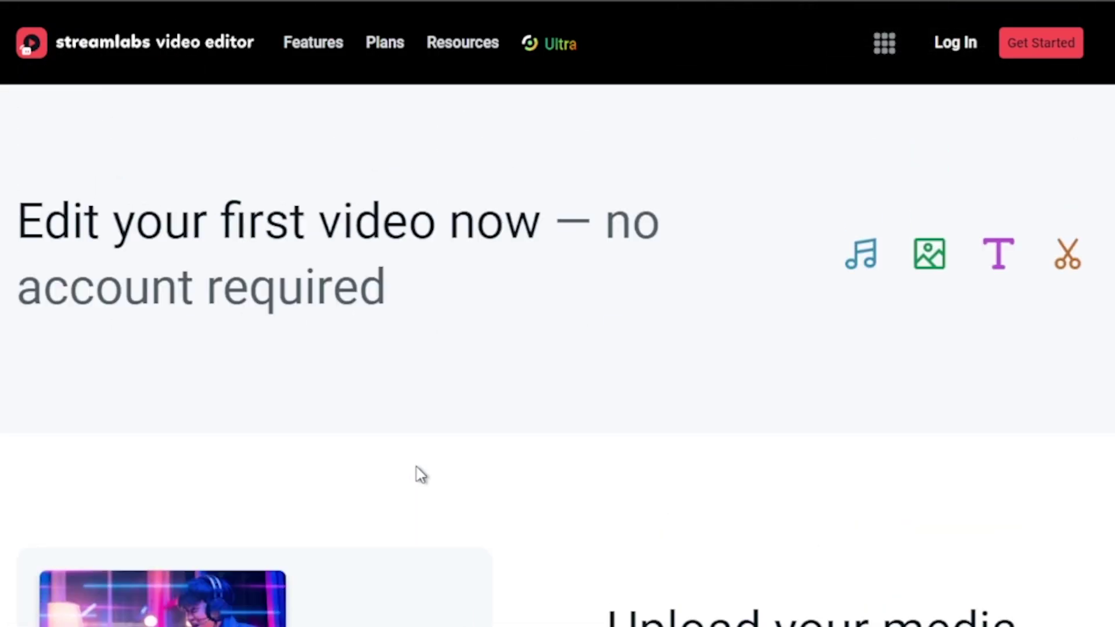
{"action": "scroll", "coordinate": [421, 476], "scroll_direction": "down", "scroll_amount": 15}
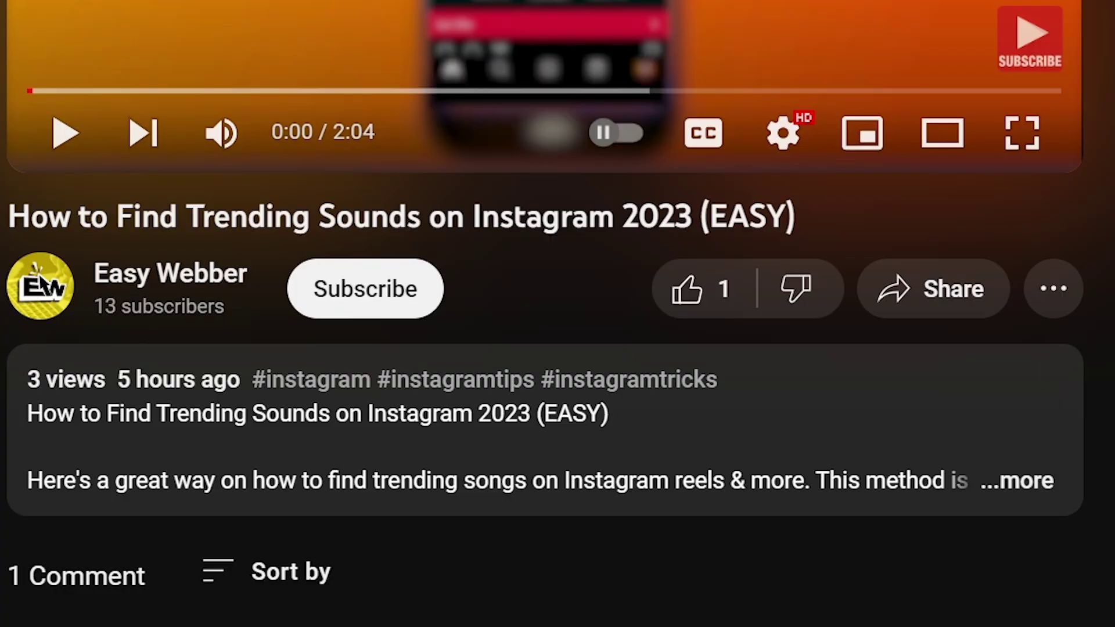
Subscribe to the video's channel with all notifications on and like the video.
{"action": "left_click", "coordinate": [348, 273]}
{"action": "left_click", "coordinate": [479, 311]}
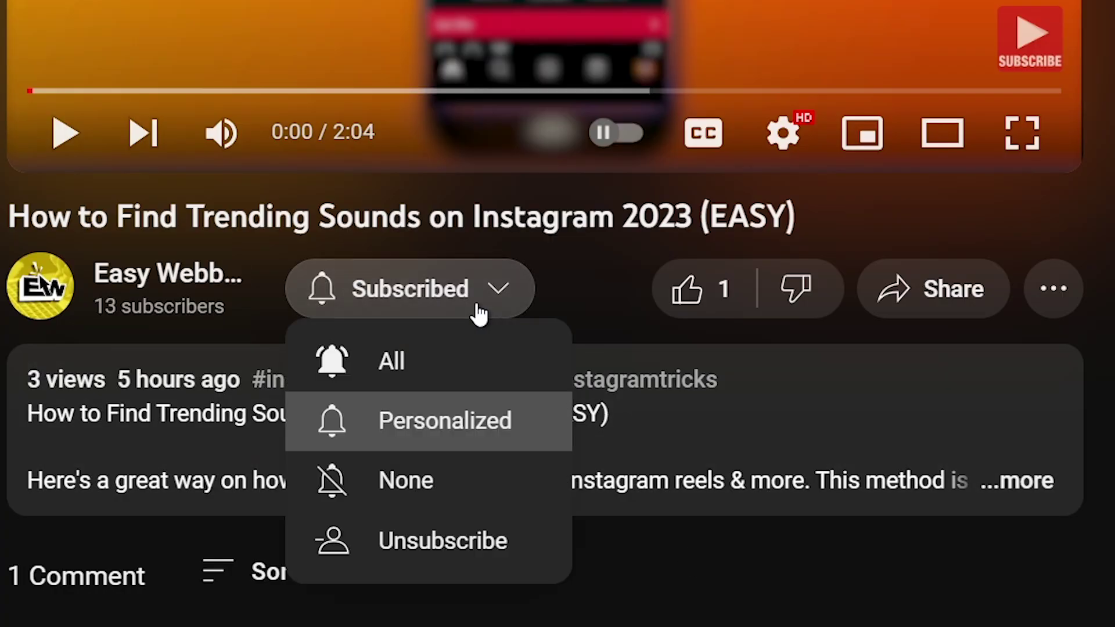
{"action": "left_click", "coordinate": [419, 363]}
{"action": "left_click", "coordinate": [681, 295]}
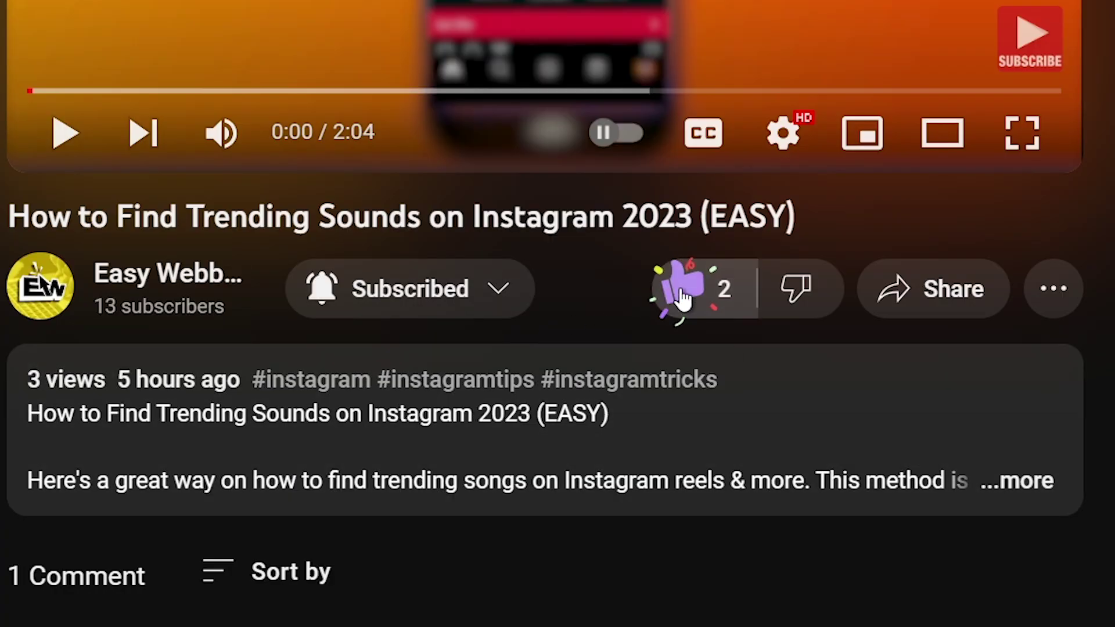